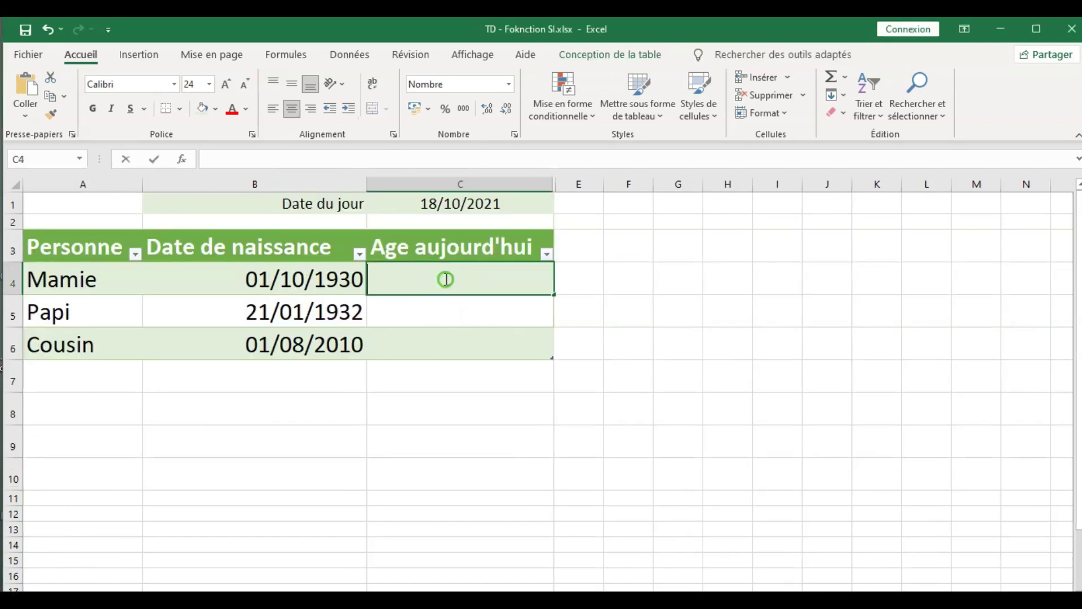
- Enter =AUJOURDHUI()-B4 in C4, filling day counts 33255, 32778 and 4096 down the column
double_click(446, 279)
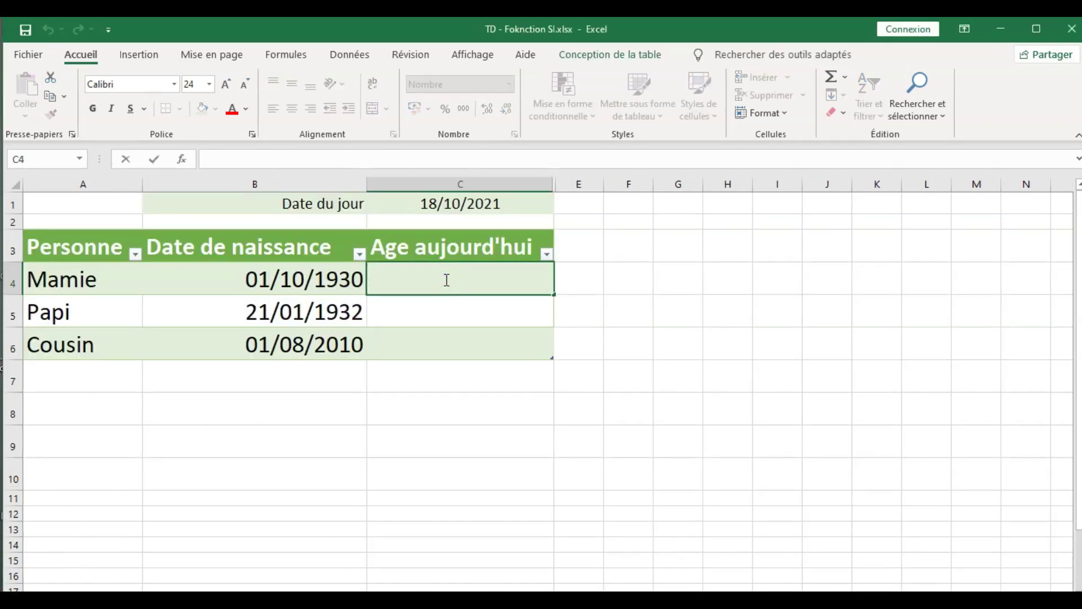
type("=")
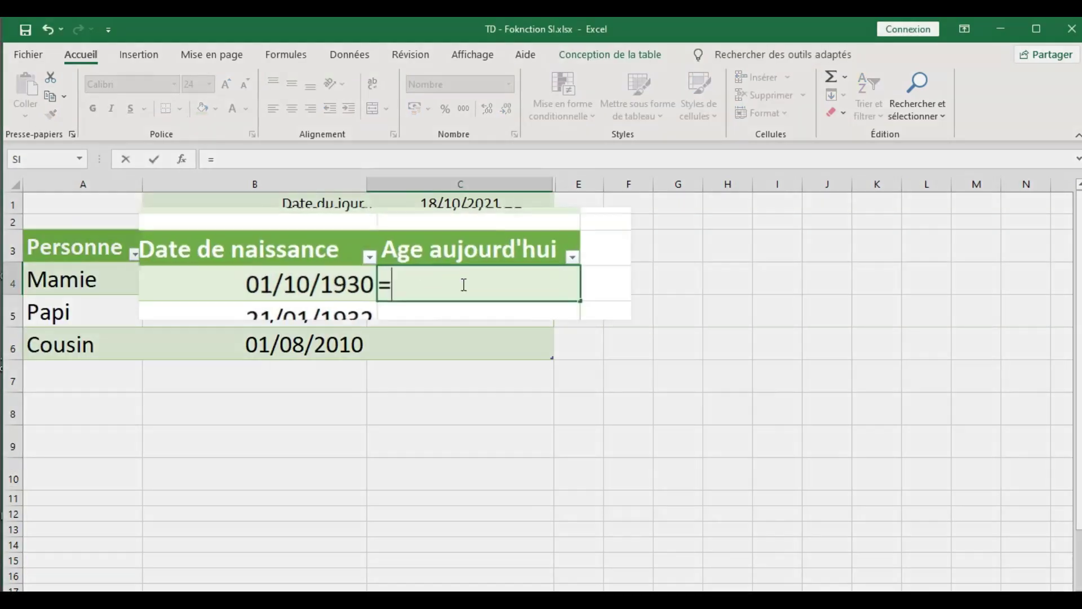
type("AU")
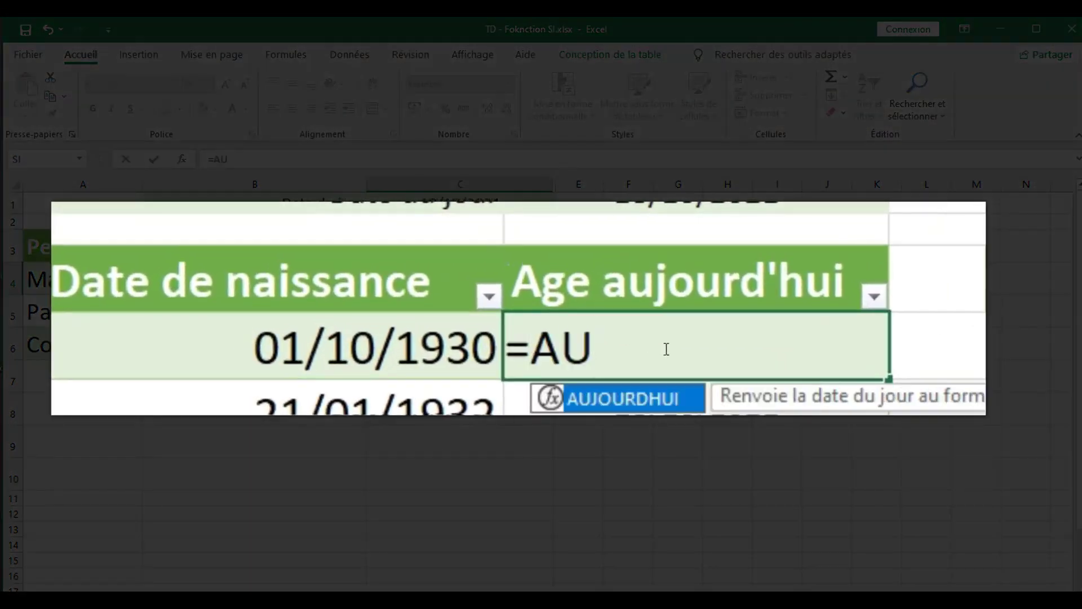
key("Tab")
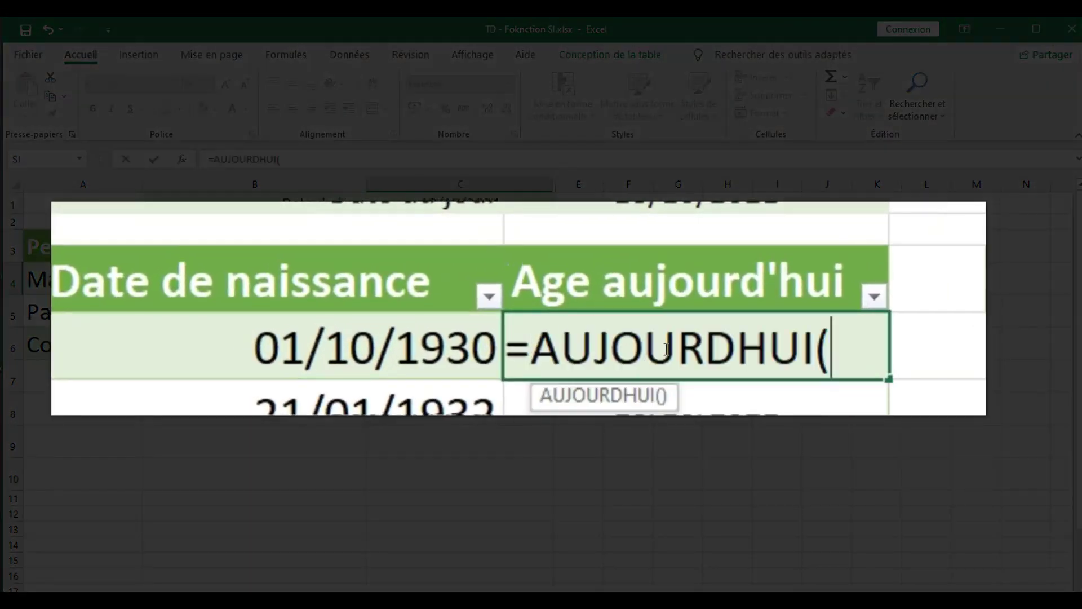
type(")-")
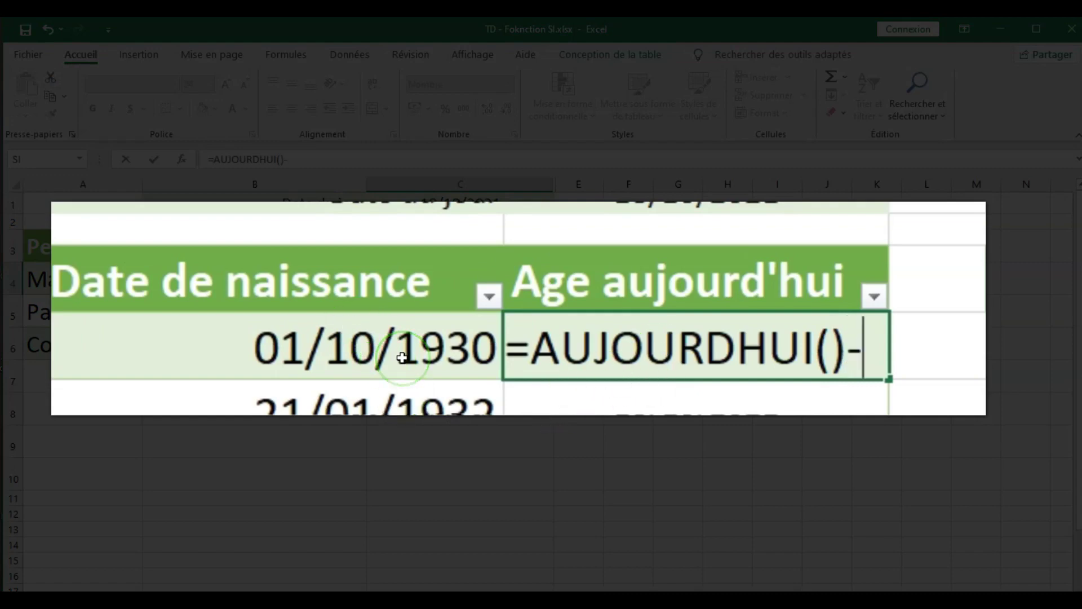
type("B4")
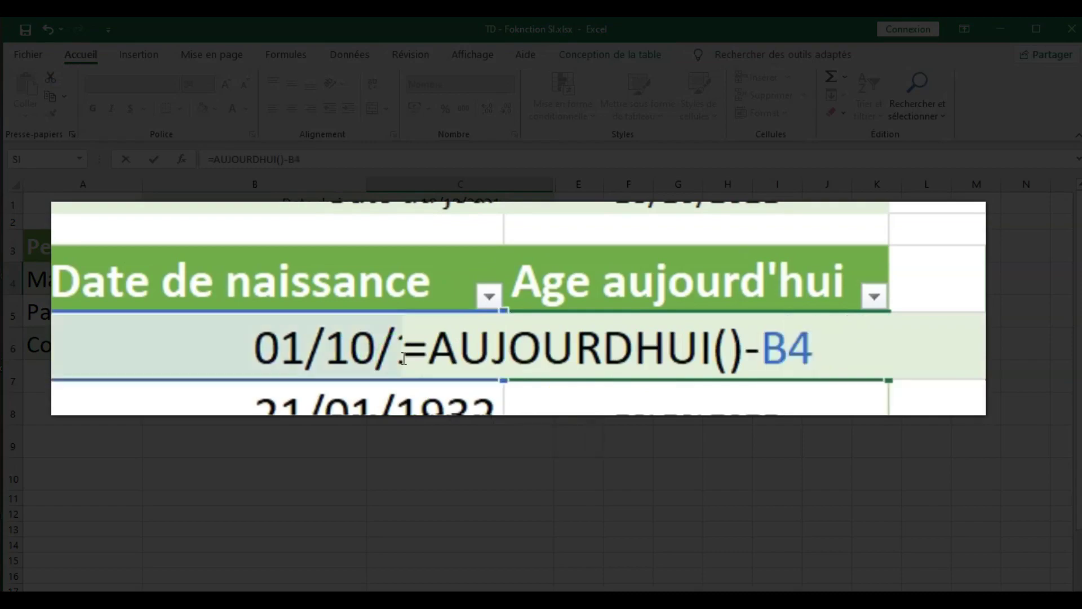
key("Return")
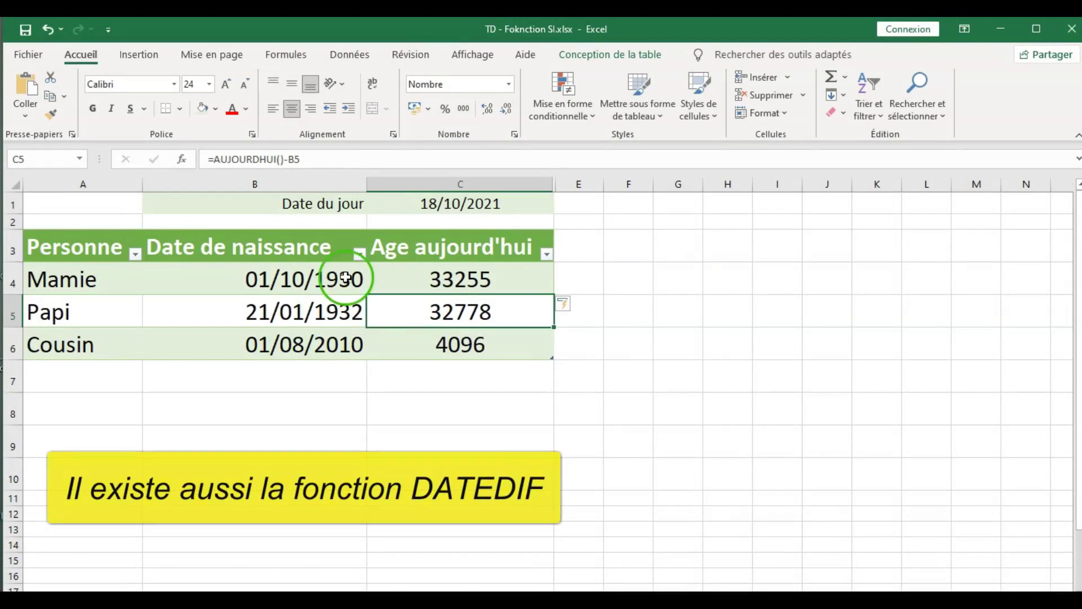
left_click(410, 276)
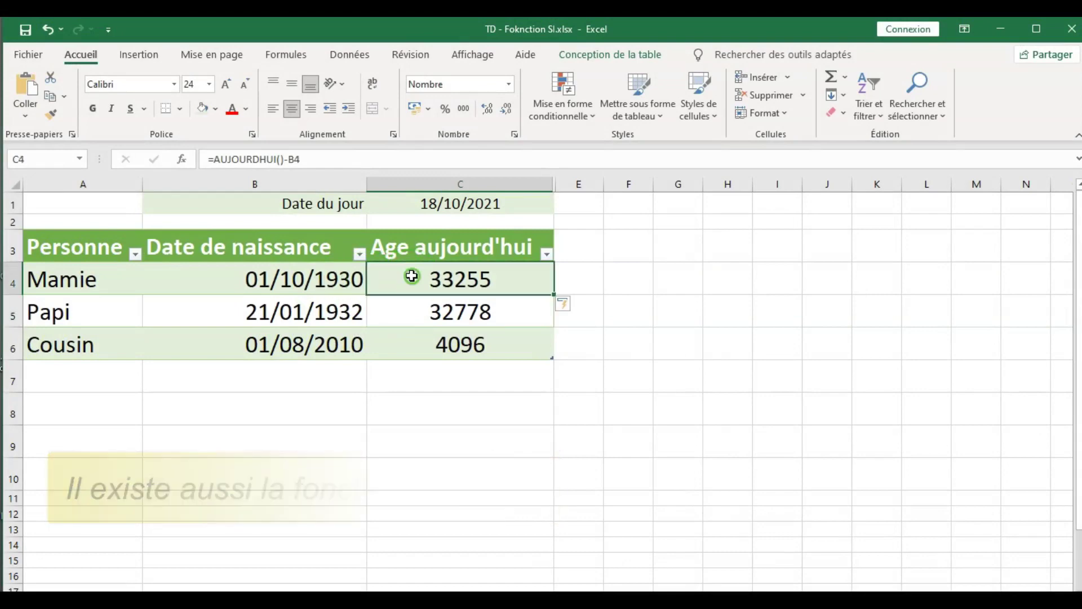
- Change C4's formula to =(AUJOURDHUI()-B4)/365 to convert the days into years
left_click(213, 162)
type("(")
left_click(314, 150)
type(")/365")
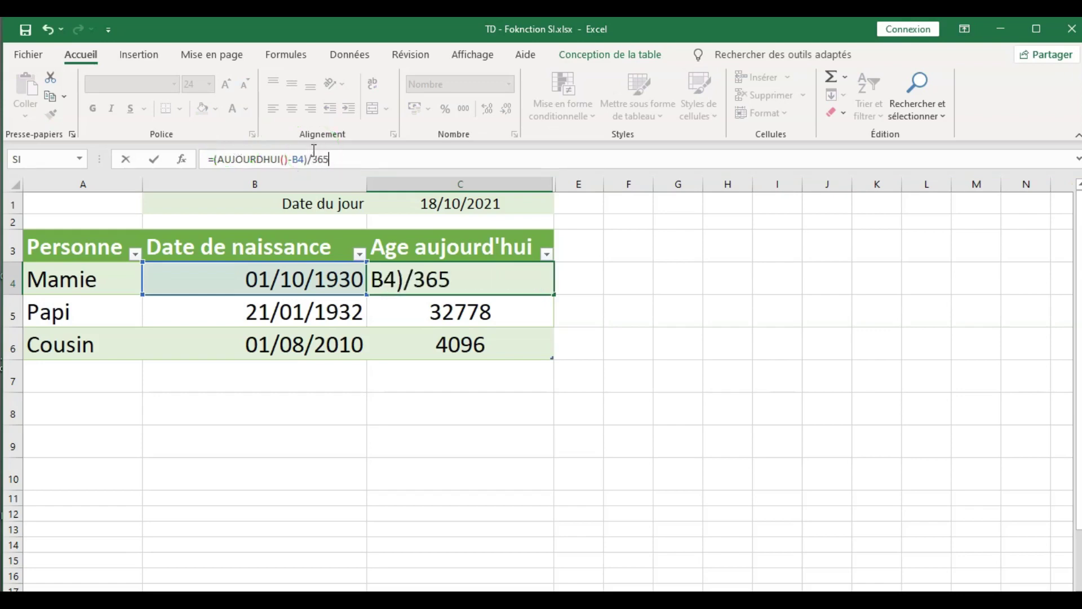
key("Return")
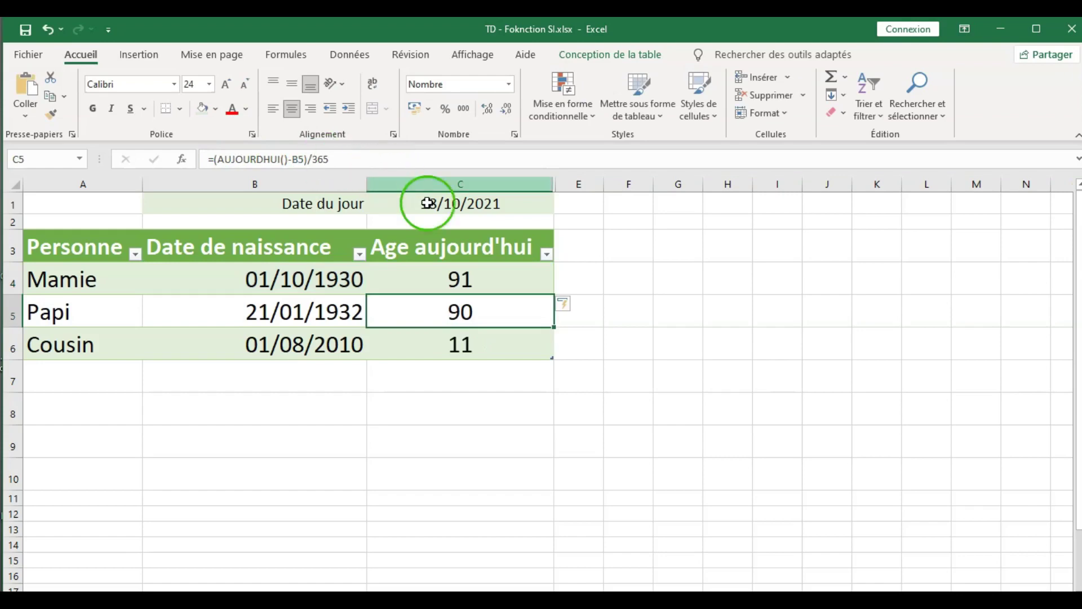
- Remove the decimals so the ages show as whole numbers 91, 90 and 11
left_click(459, 285)
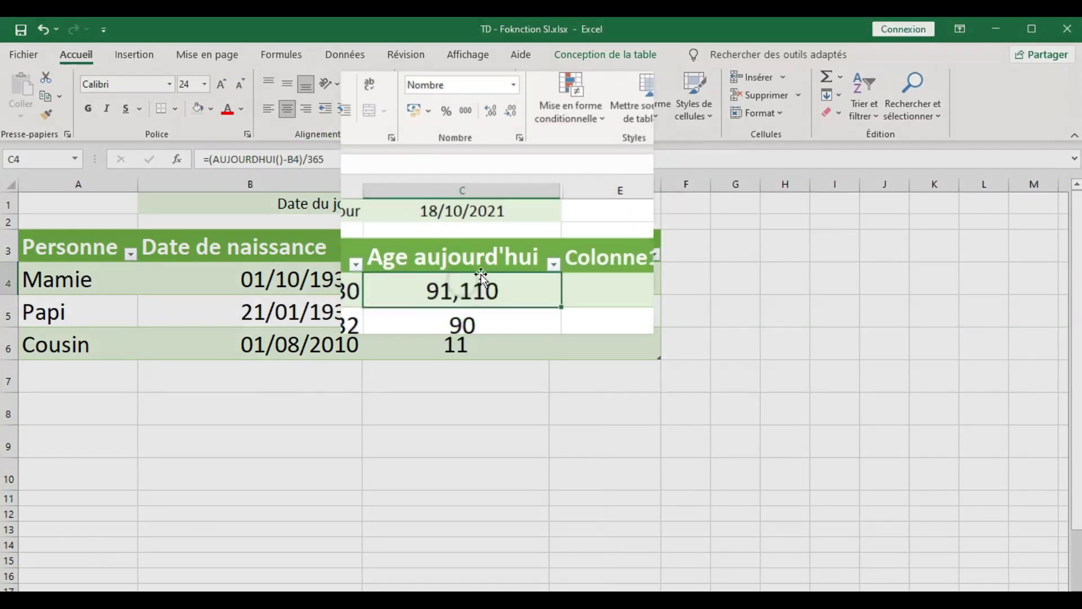
left_click(584, 138)
left_click(584, 138)
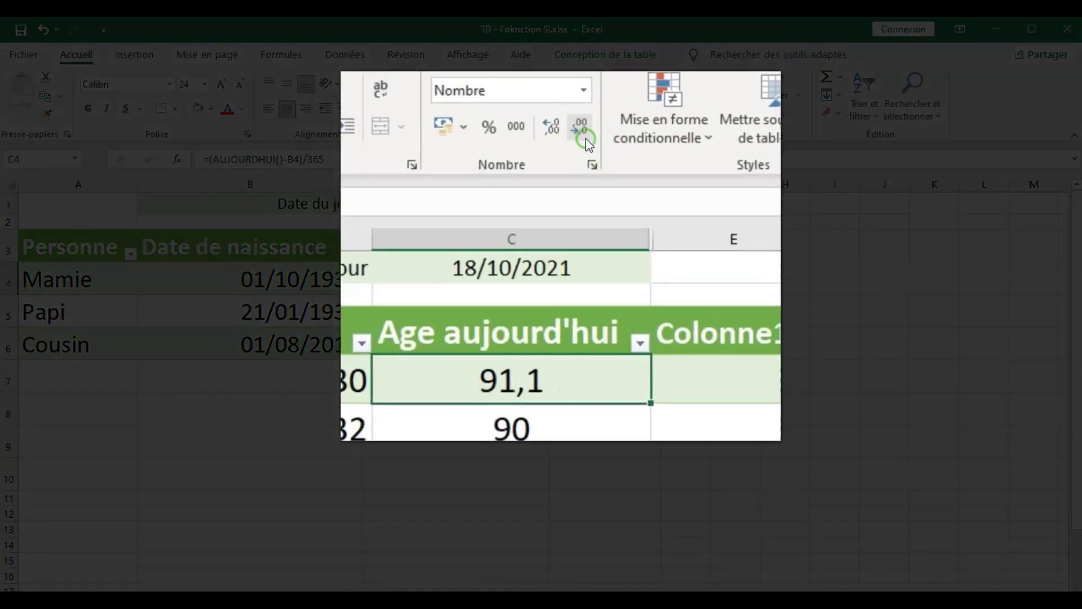
left_click(584, 138)
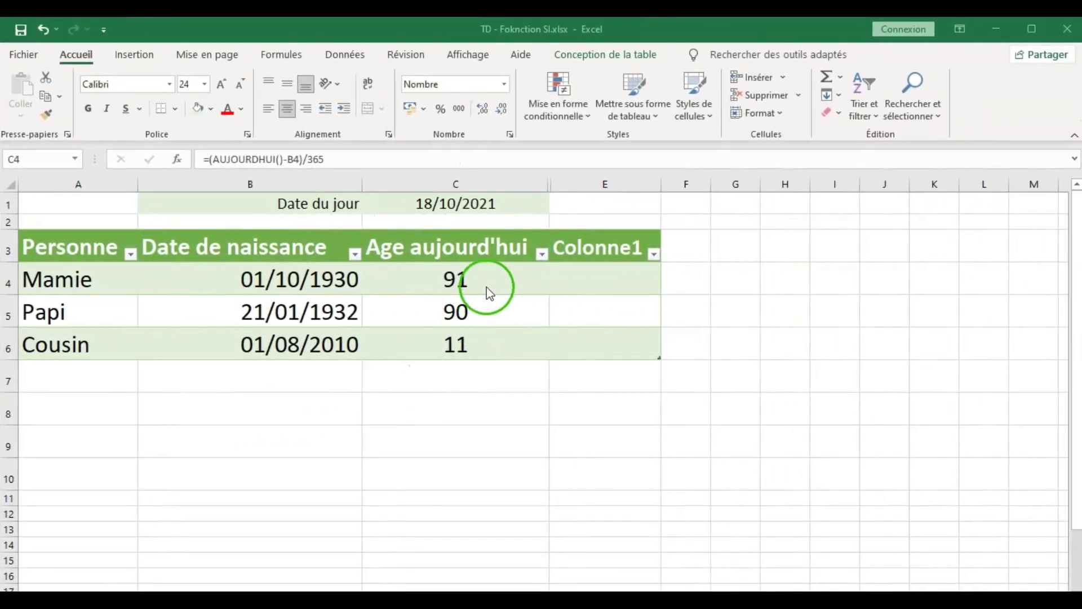
- Give C4 the custom number format #" ans" through the cell format settings
left_click(459, 281)
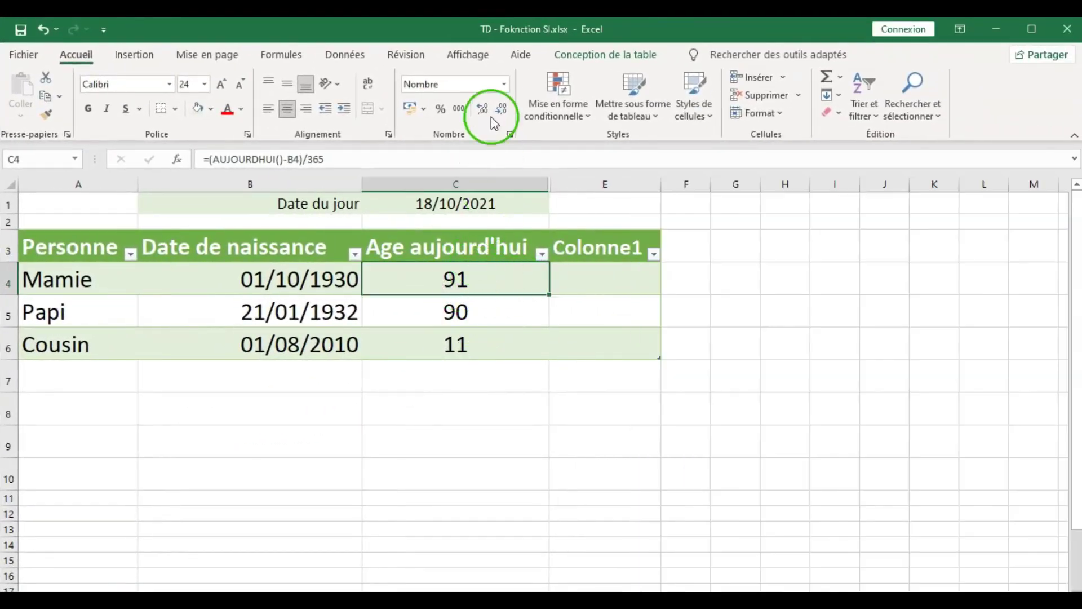
left_click(505, 87)
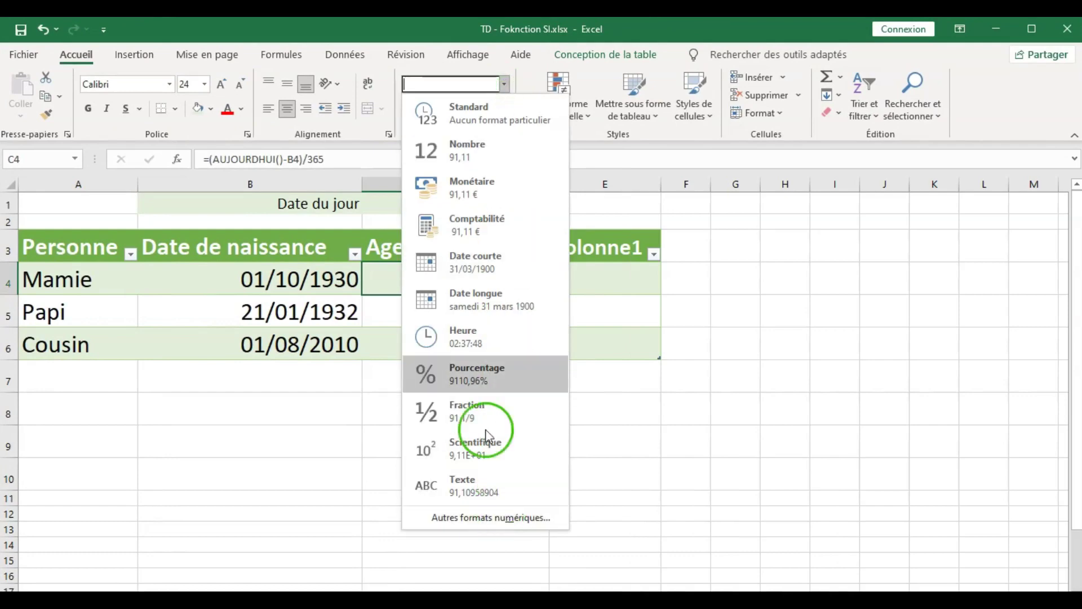
left_click(489, 518)
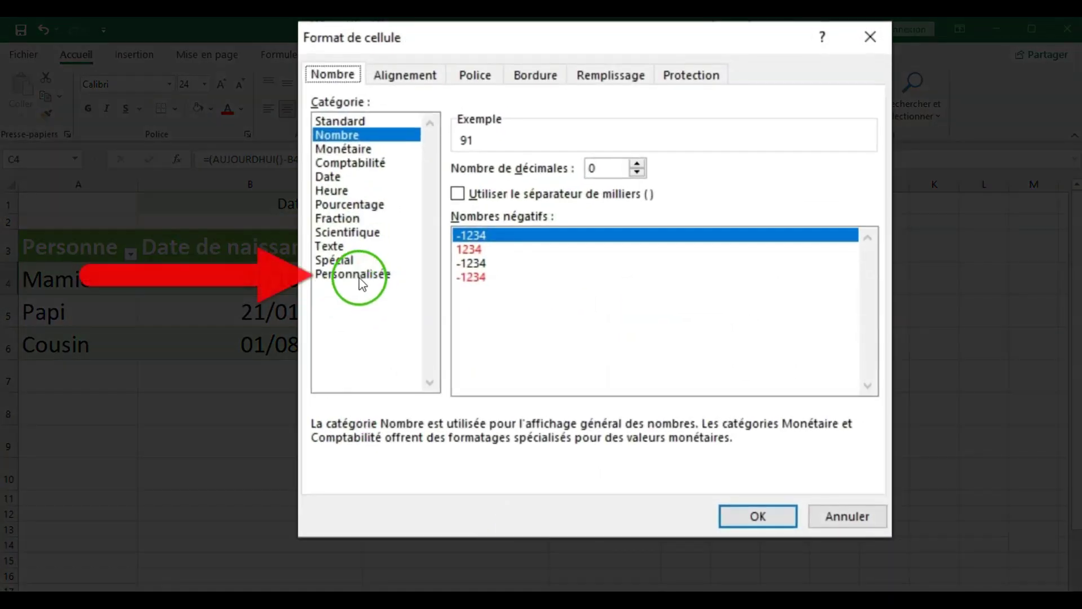
left_click(360, 277)
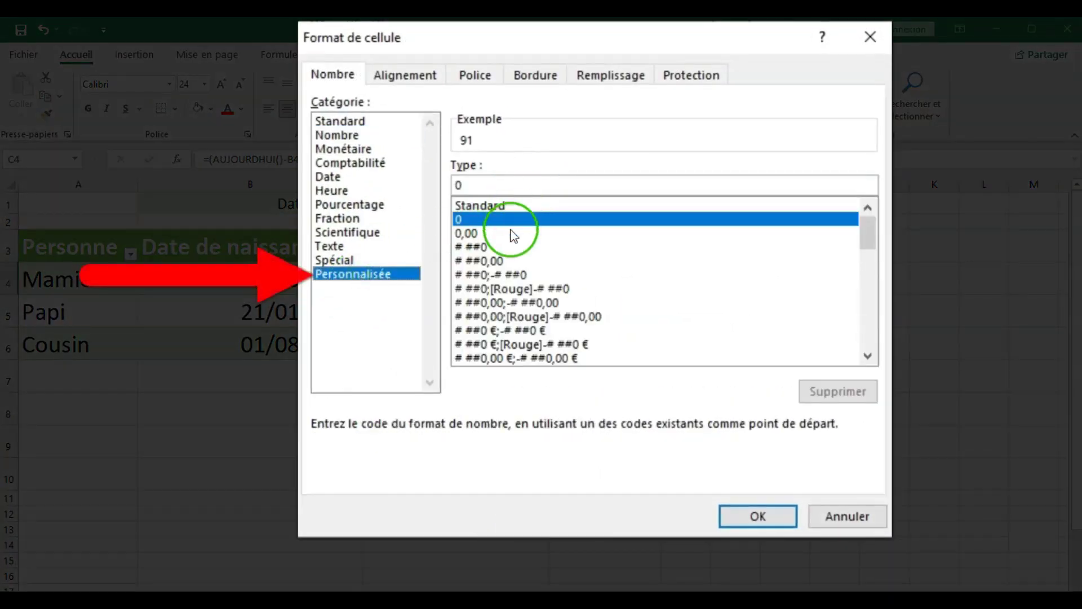
left_click_drag(508, 185, 428, 187)
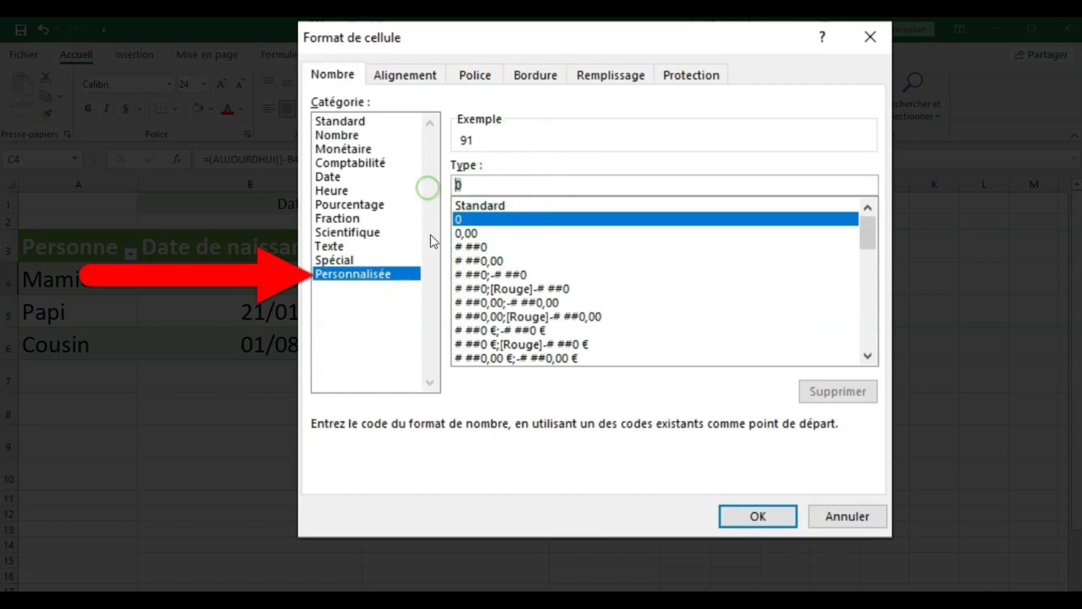
type("#\" an")
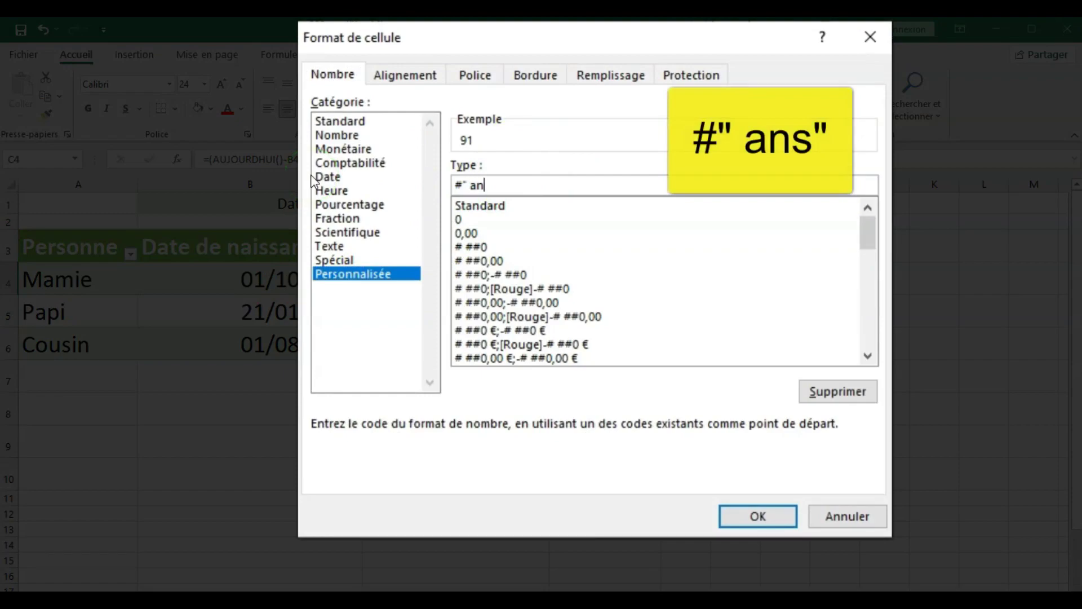
type("\"")
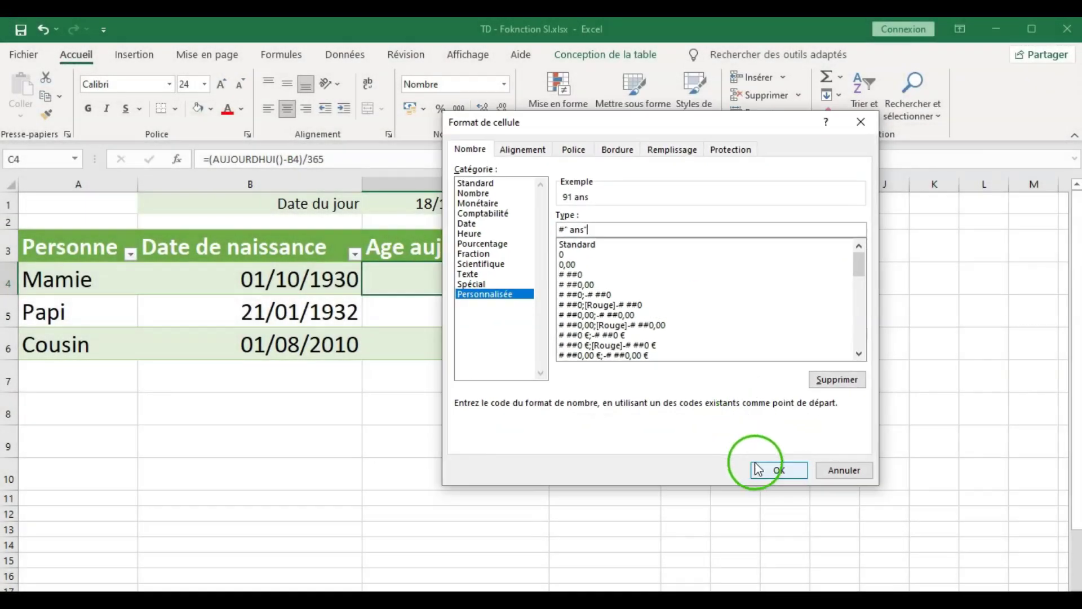
left_click(758, 469)
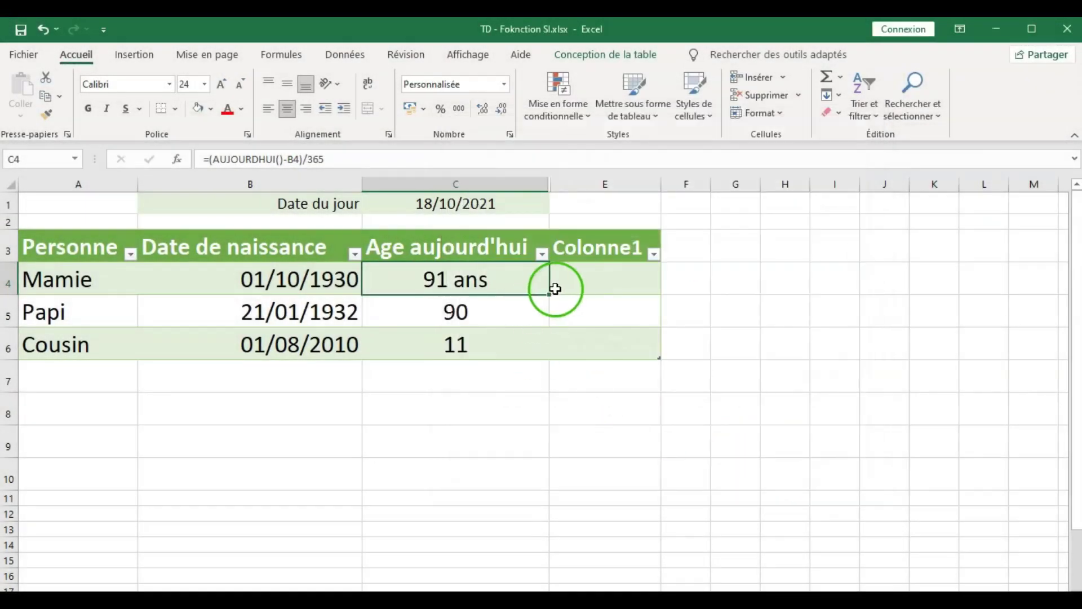
- Copy C4's formula and format down to C6, showing 91 ans, 90 ans and 11 ans
left_click_drag(549, 293, 546, 352)
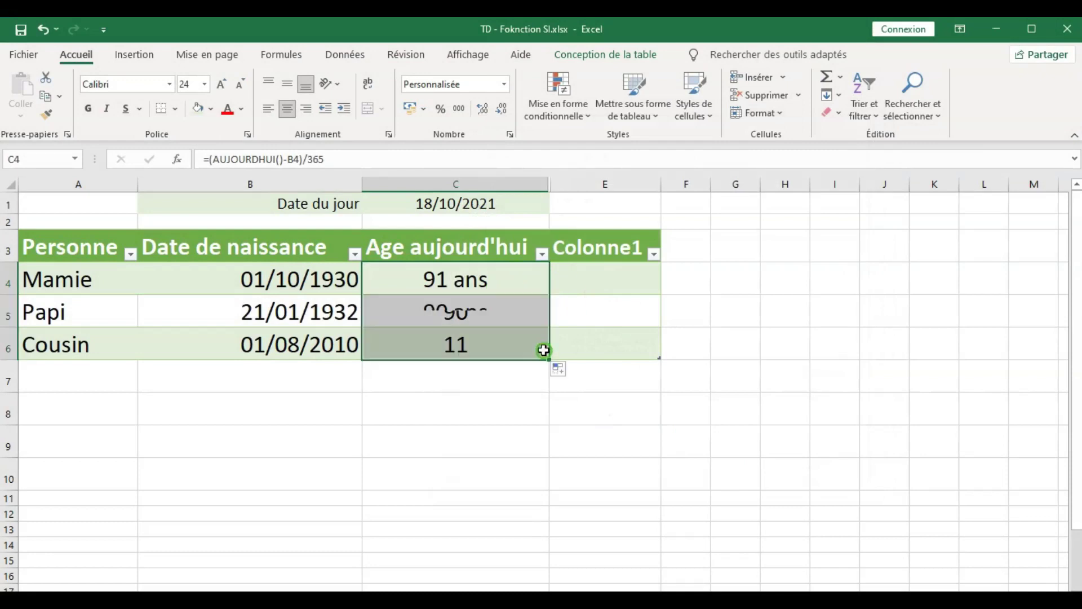
left_click_drag(498, 299, 497, 286)
left_click(497, 286)
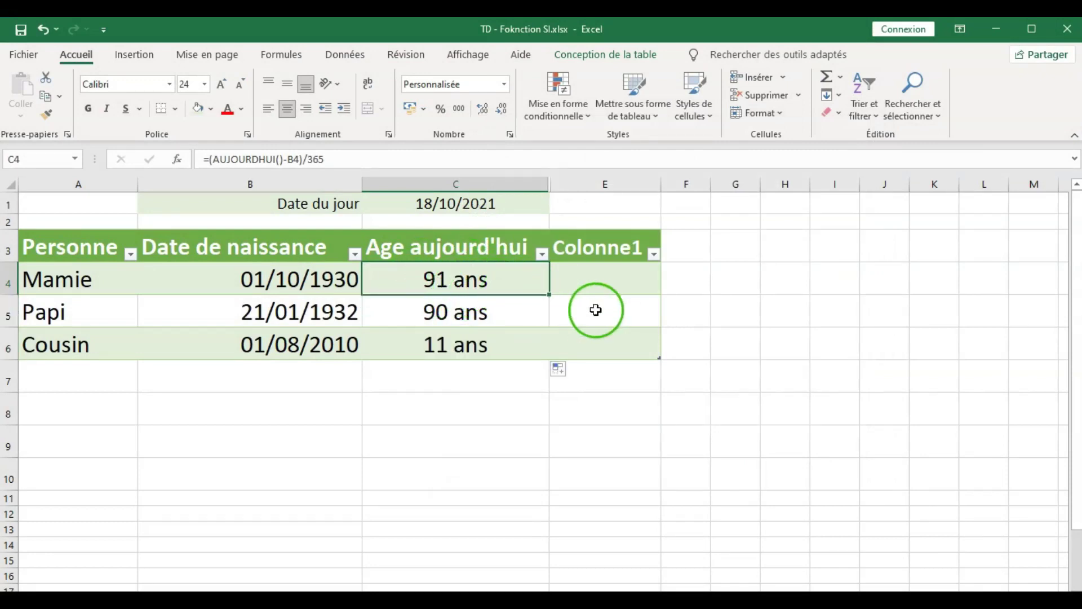
- Enter =[@[Age aujourd'hui]]+3 in E4 so Colonne1 shows 94, 93 and 14 ans
left_click(619, 277)
type("=")
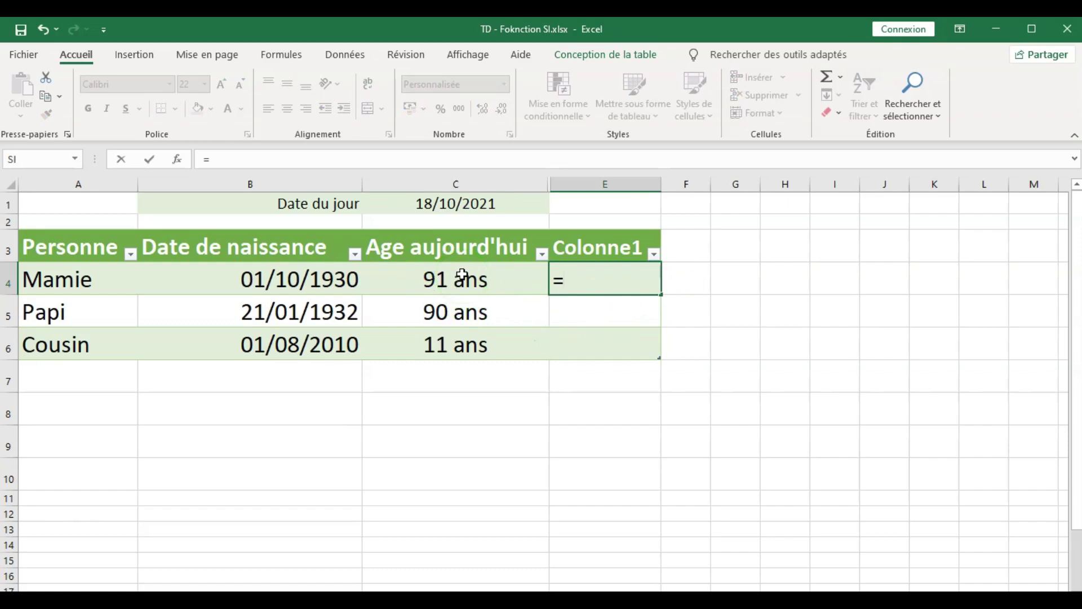
left_click(463, 274)
type("+3")
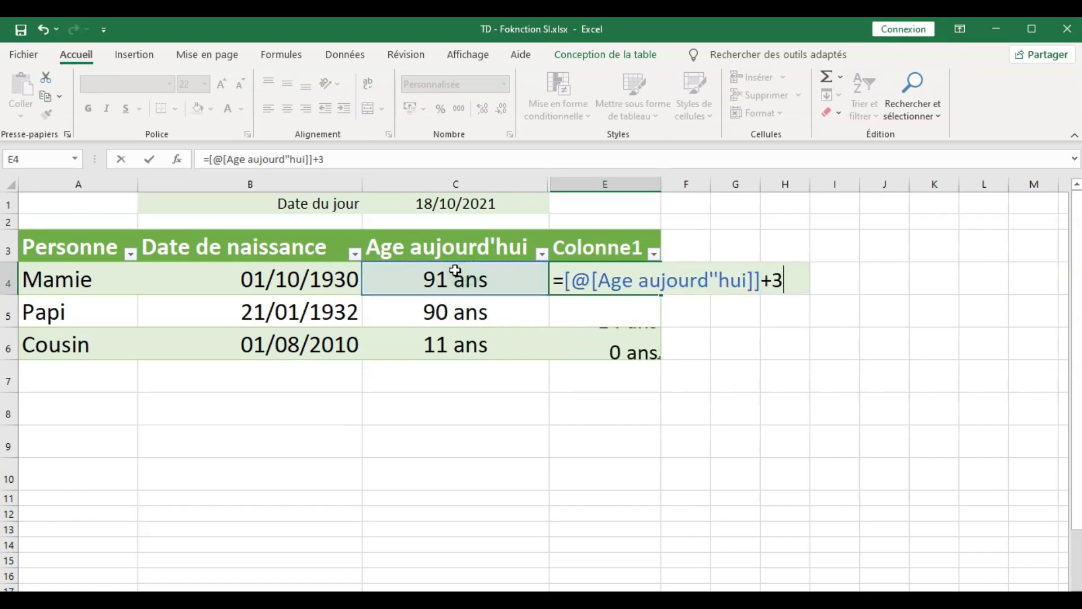
key("Return")
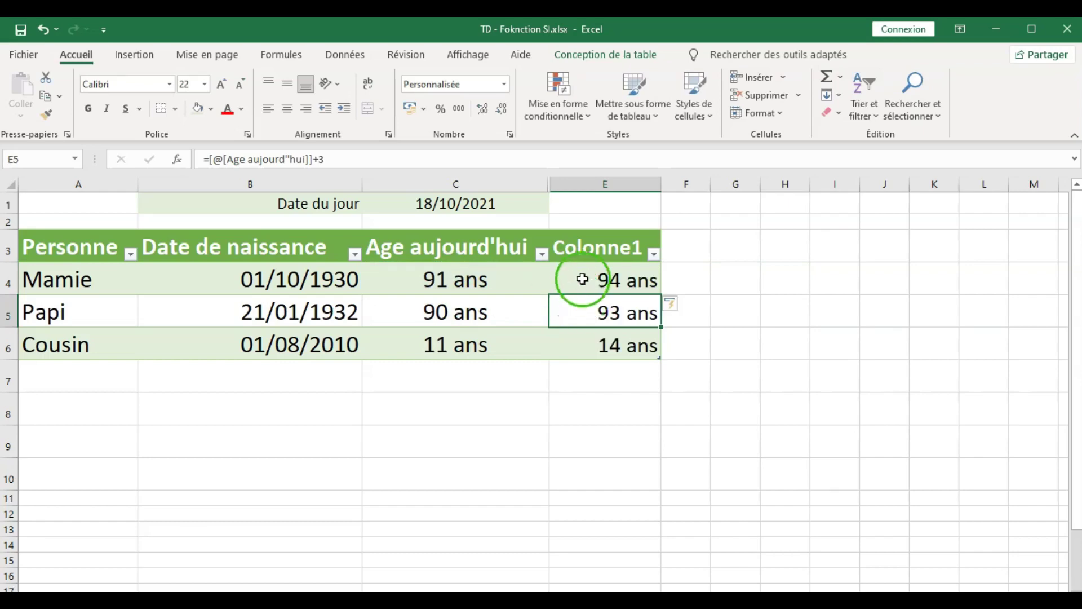
- Check the formulas in C4 and E4, then add a new table column after Colonne1
left_click(467, 276)
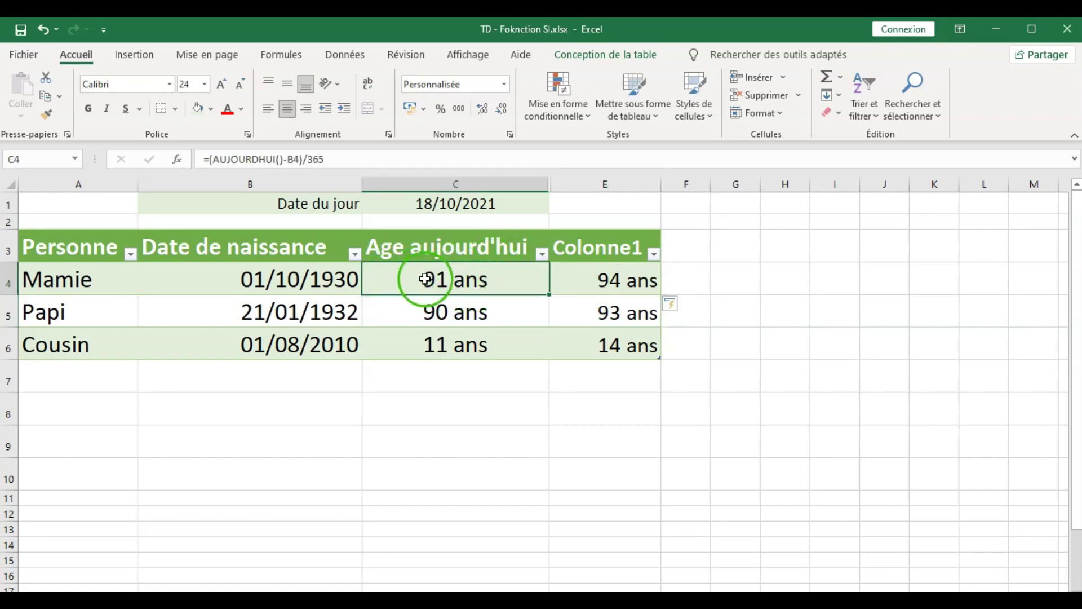
left_click(613, 273)
left_click(504, 289)
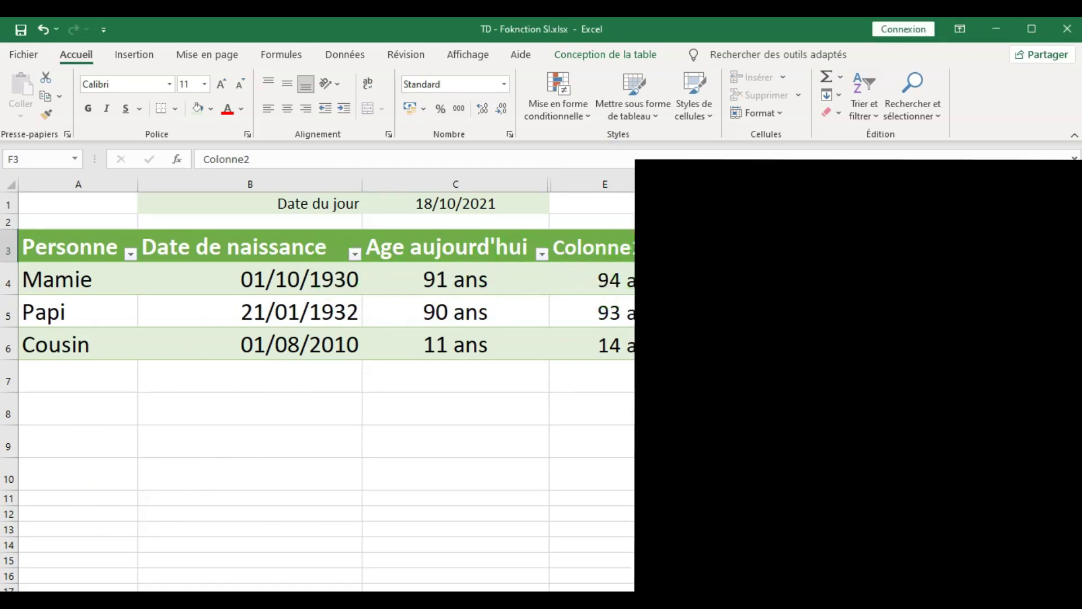
- Title F3 'Calcul au 1 juillet 2022' and enter =(DATE(2022;07;01)-B4)/365 in F4
type("Calcul au 1 juillet 2022")
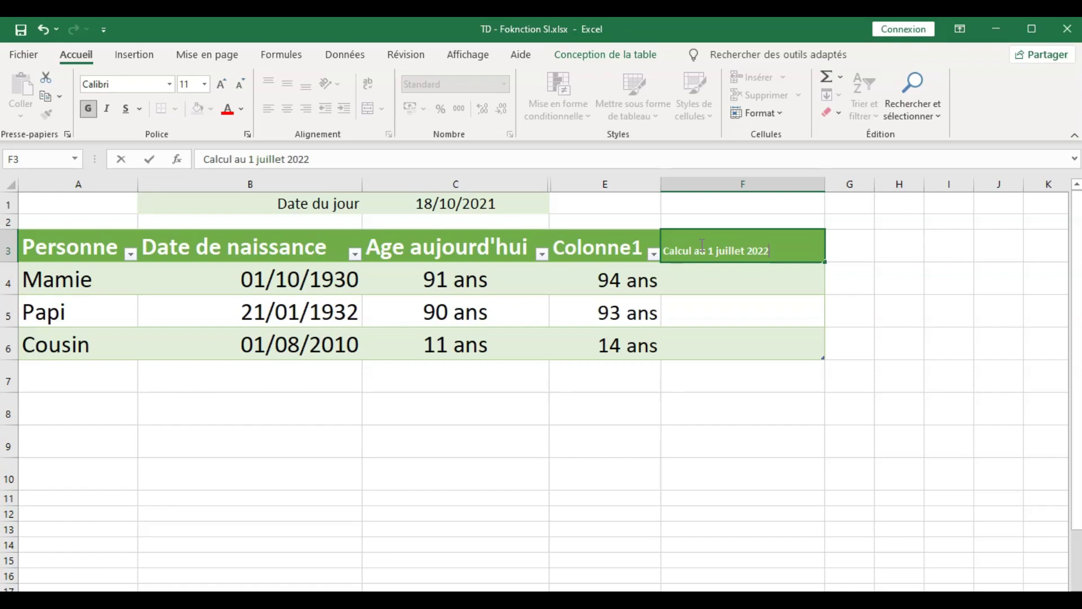
key("Return")
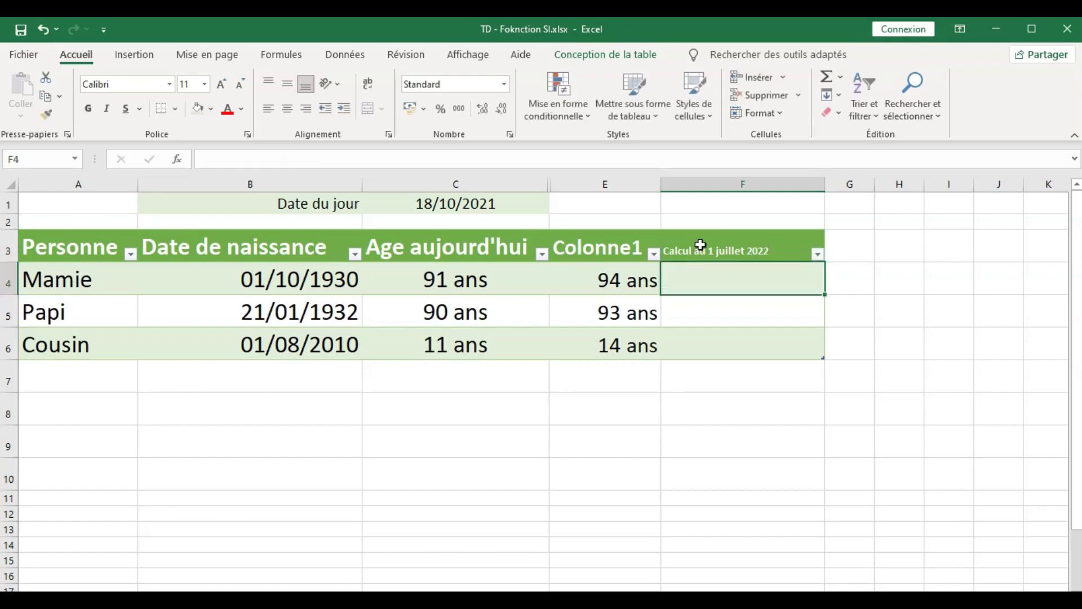
type("=")
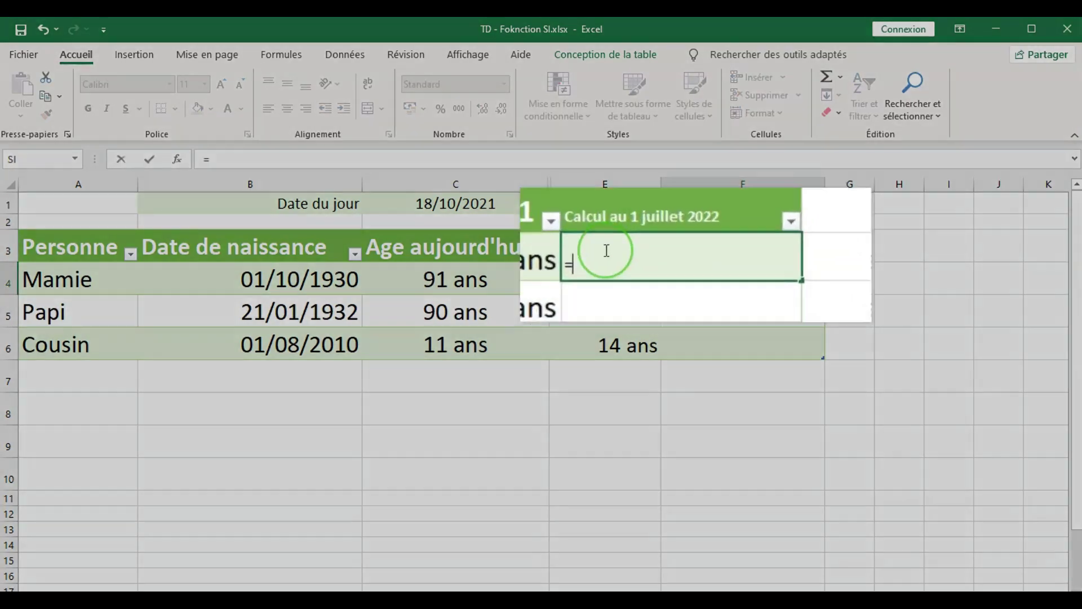
type("DATE")
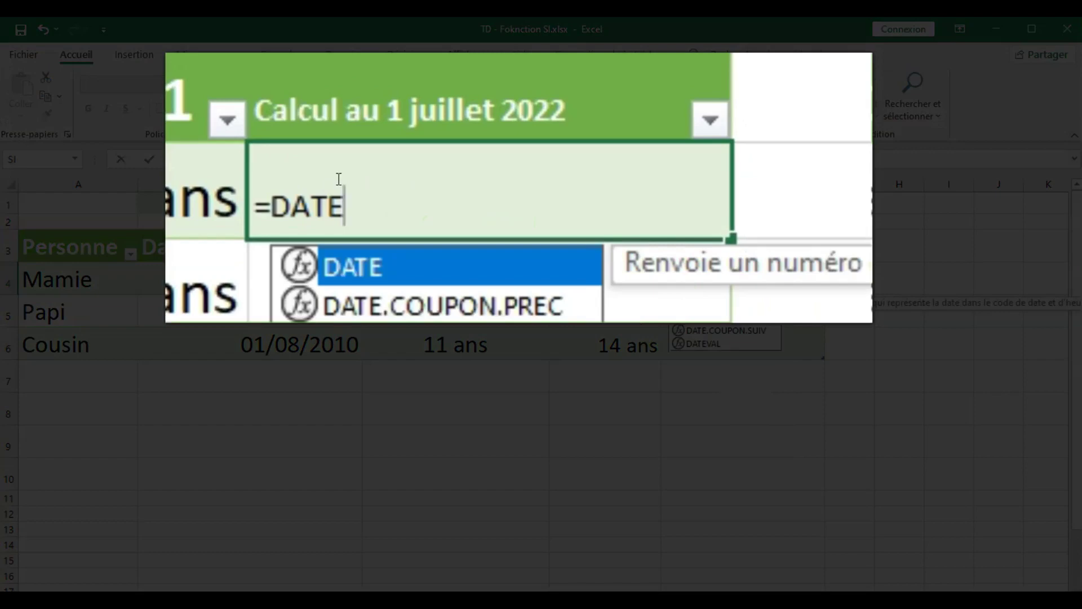
type("(2022")
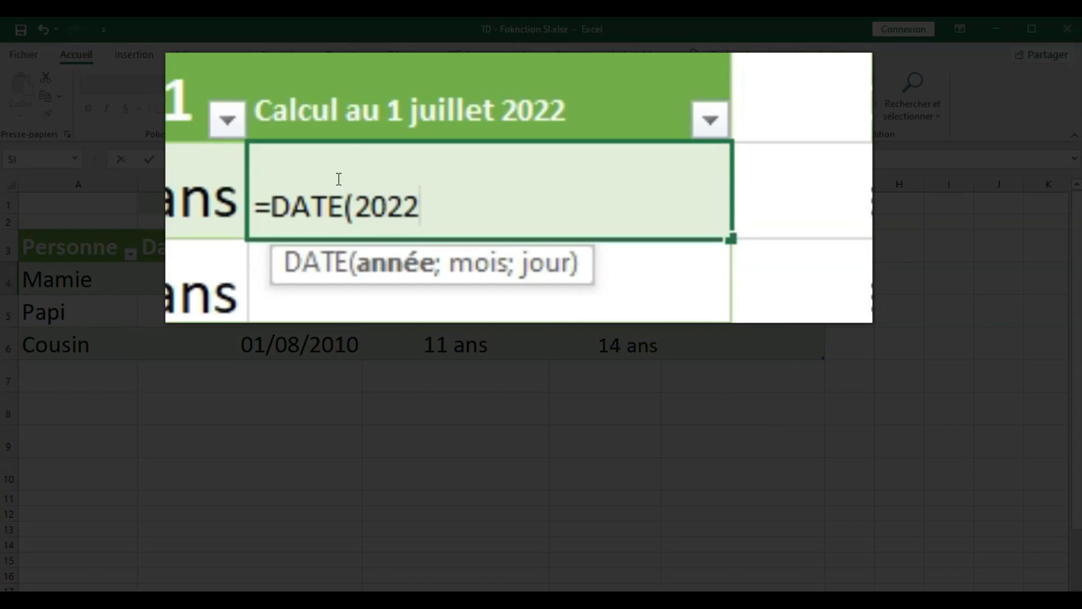
type(";0")
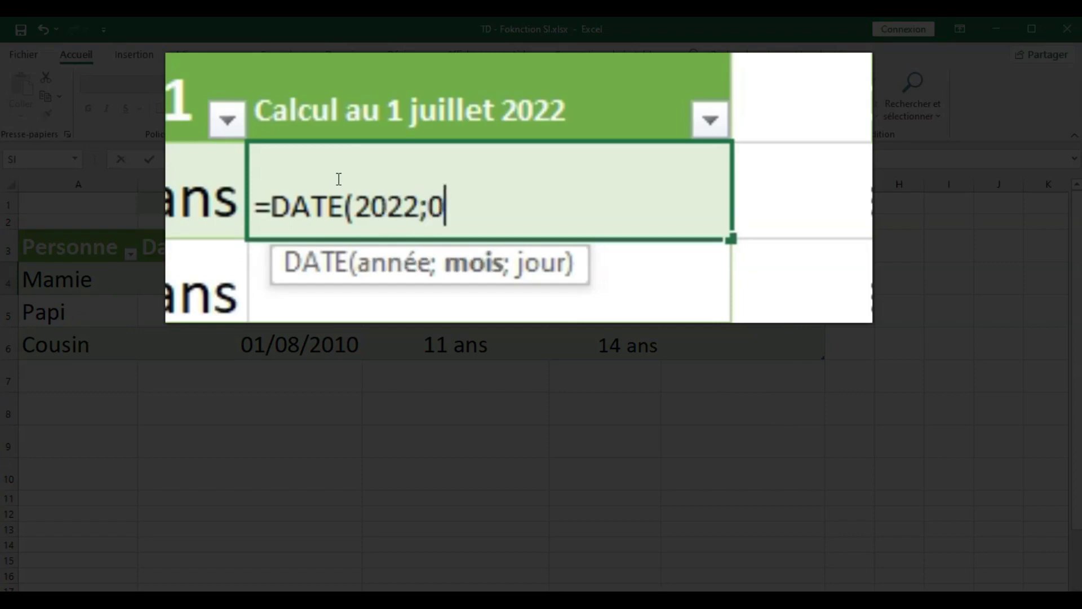
type("7;01")
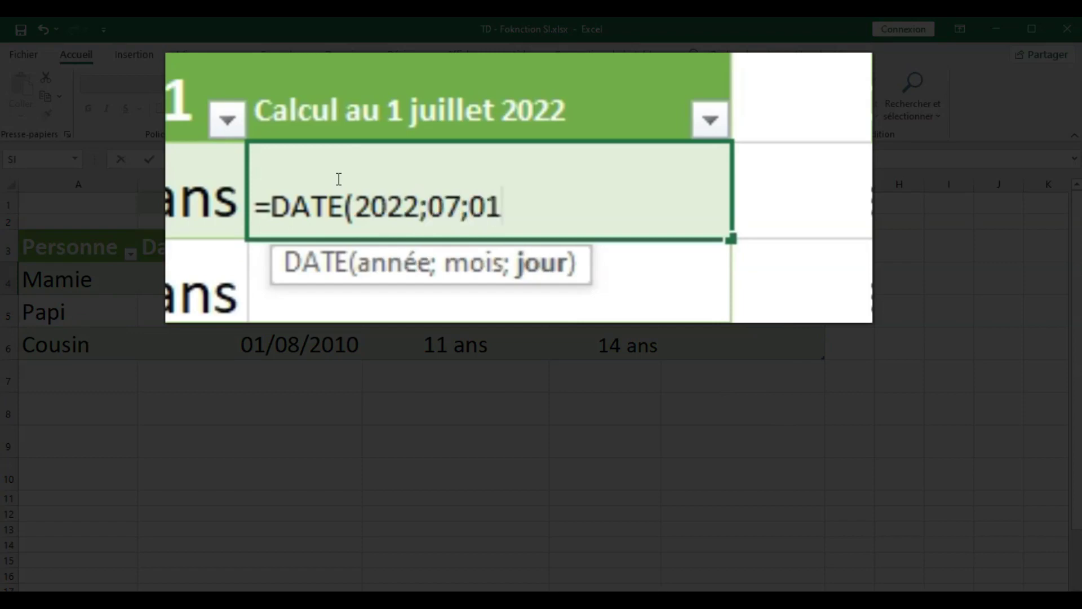
type(")")
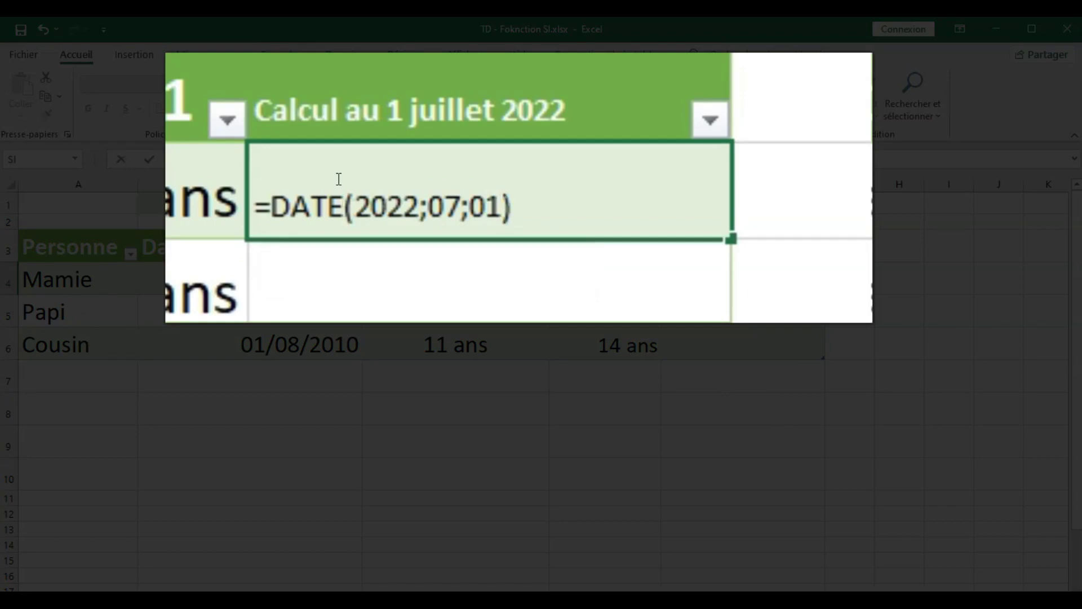
type("-")
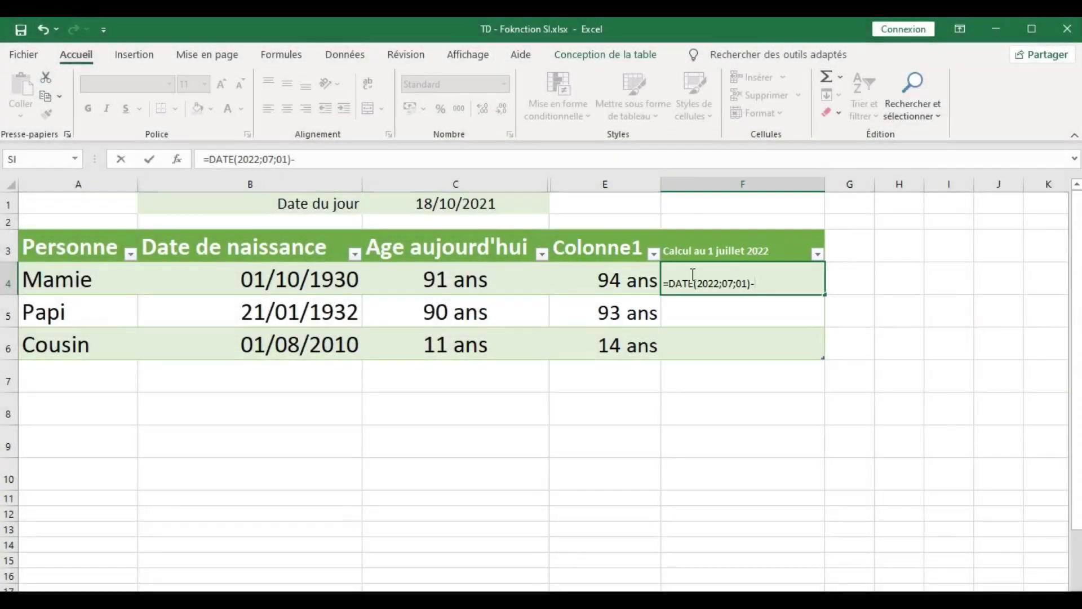
left_click(299, 276)
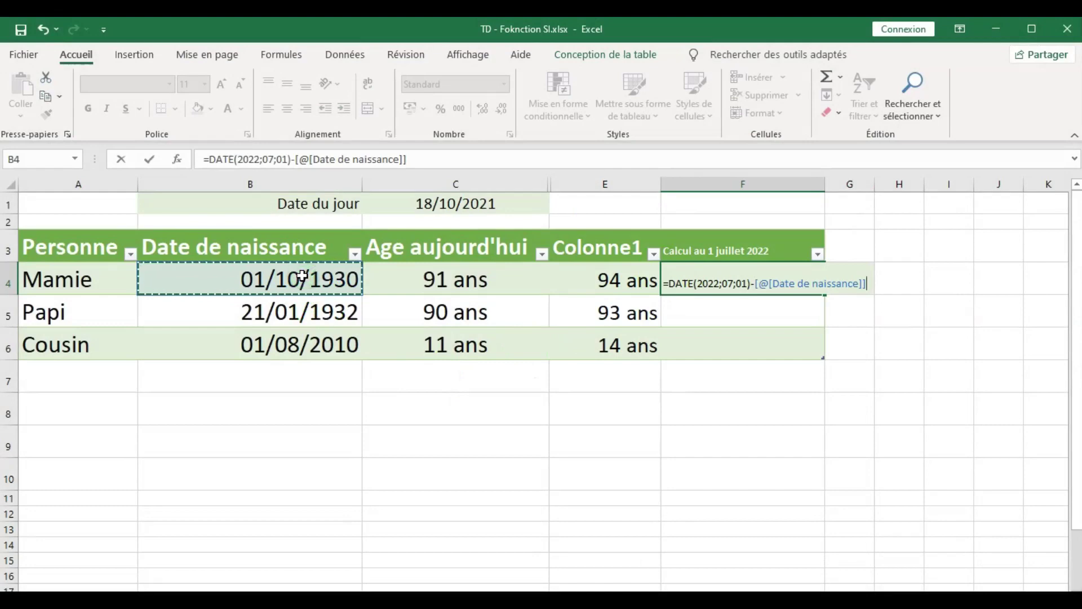
type(")")
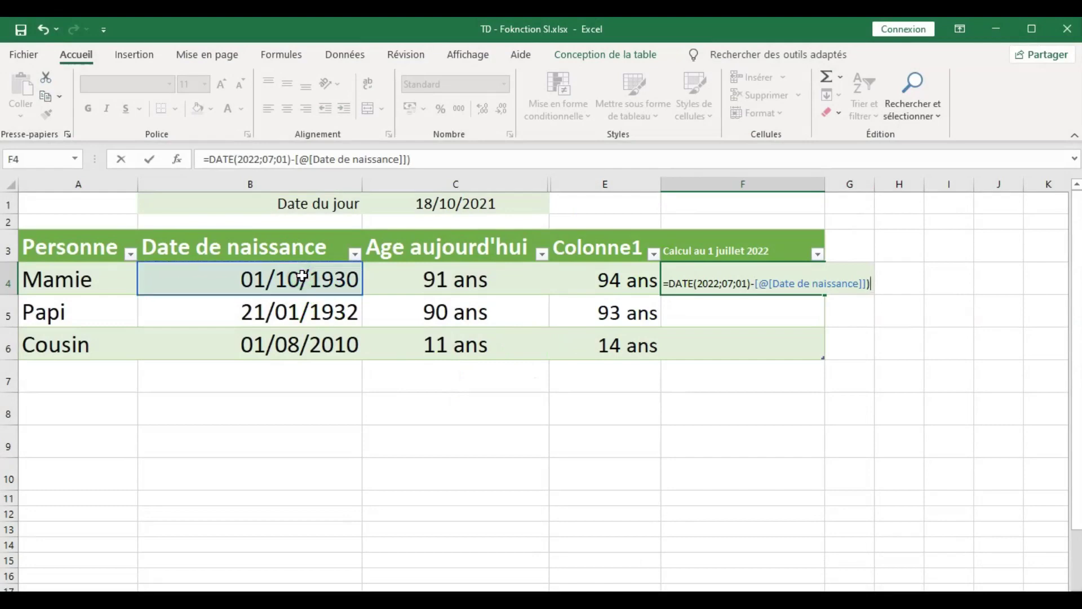
type("/365")
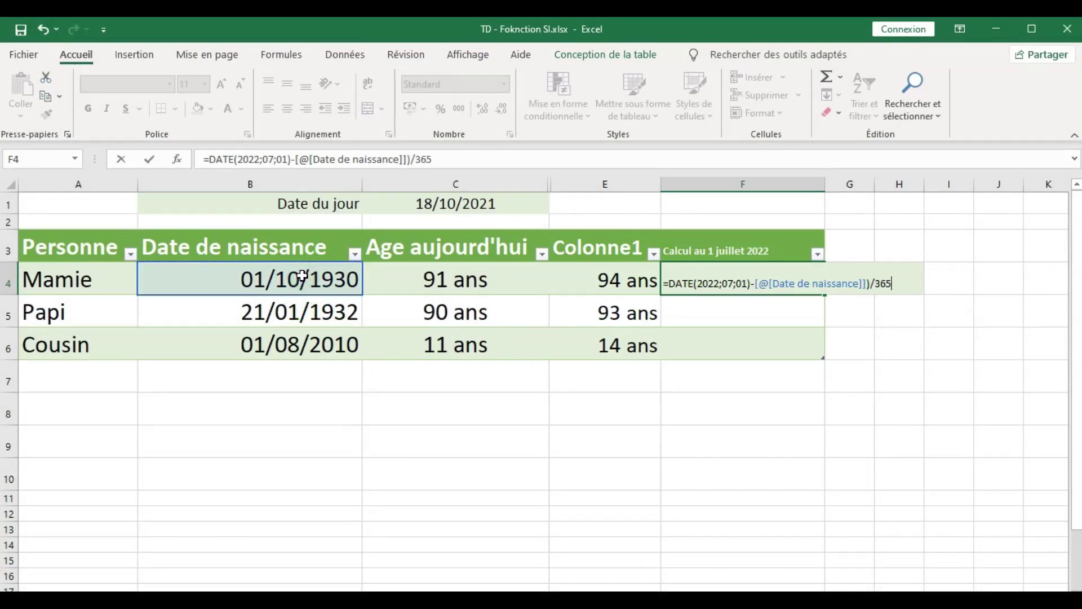
left_click(206, 159)
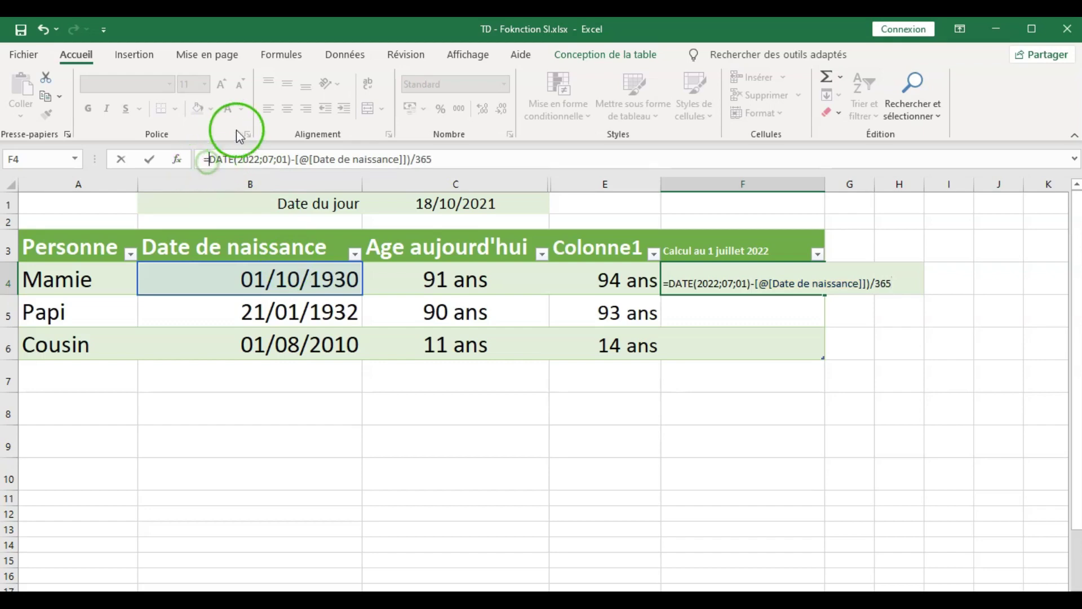
type("(")
key("Return")
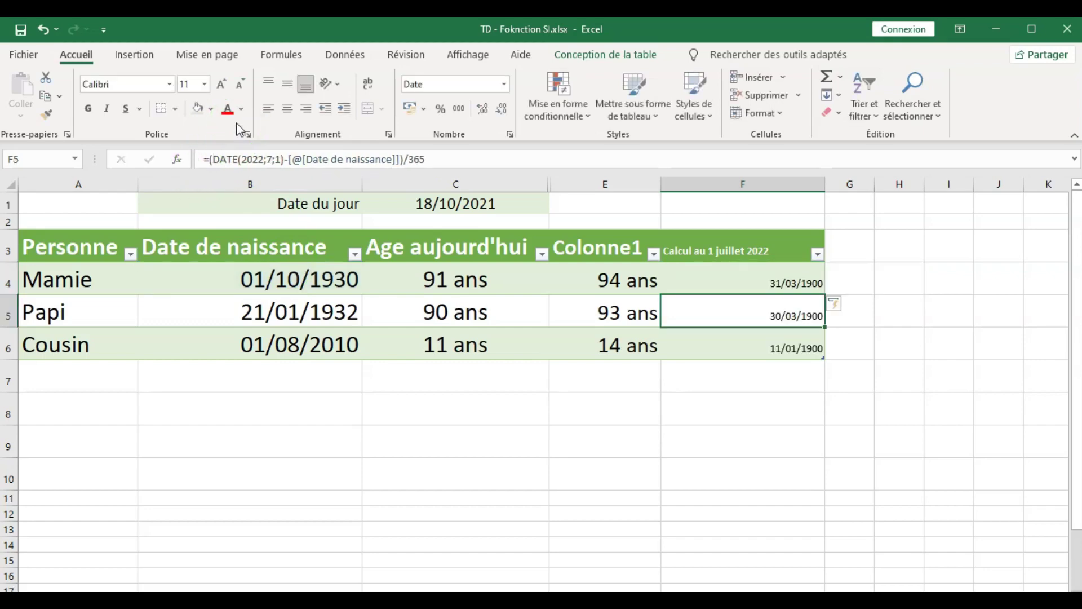
- Enlarge the Calcul au 1 juillet 2022 column's text to font size 20
left_click_drag(725, 252, 751, 347)
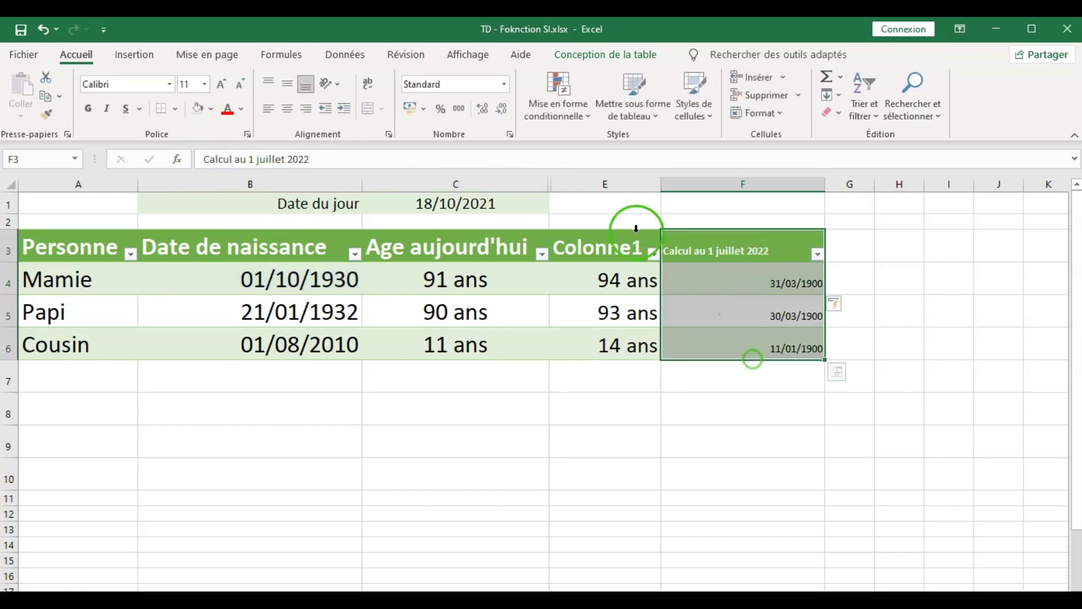
left_click(221, 84)
left_click(221, 83)
left_click(221, 84)
left_click(221, 83)
left_click(221, 83)
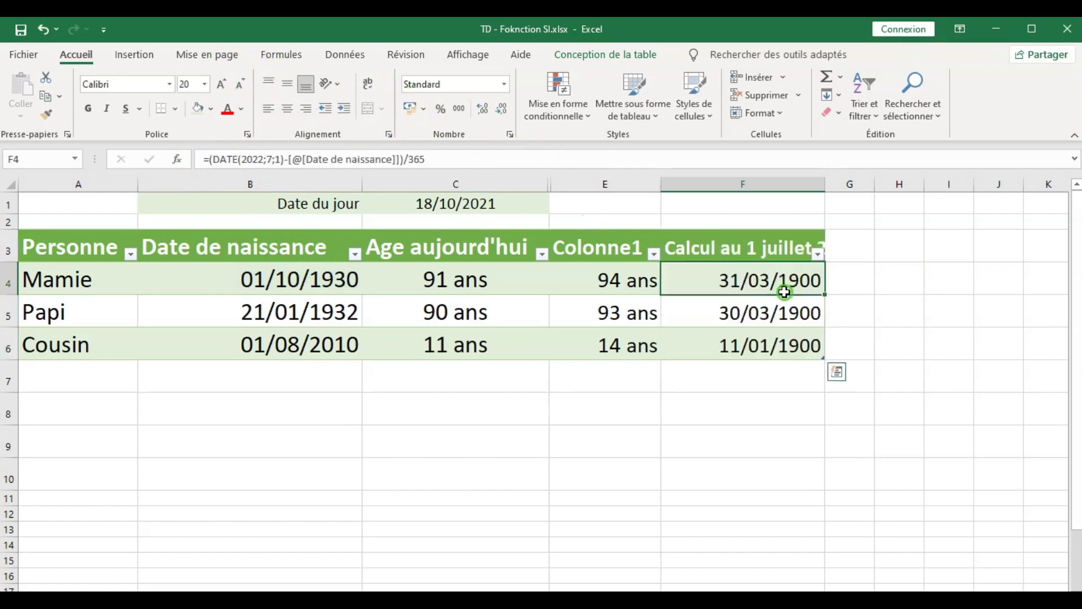
- Format the results as Nombre with no decimals, showing ages 92, 91 and 12
left_click_drag(785, 290, 785, 341)
left_click(504, 84)
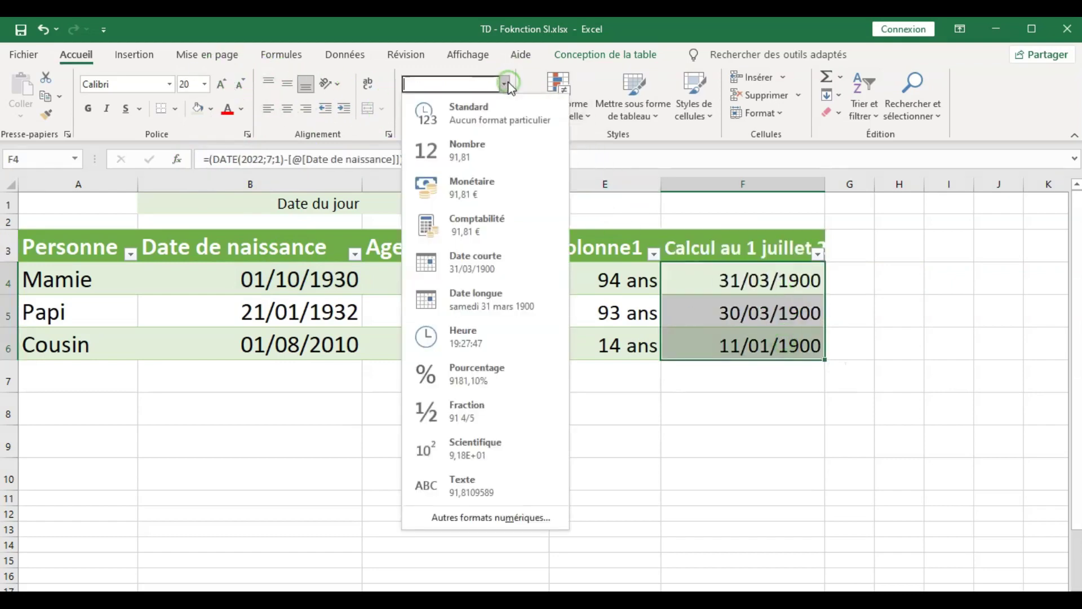
left_click(509, 107)
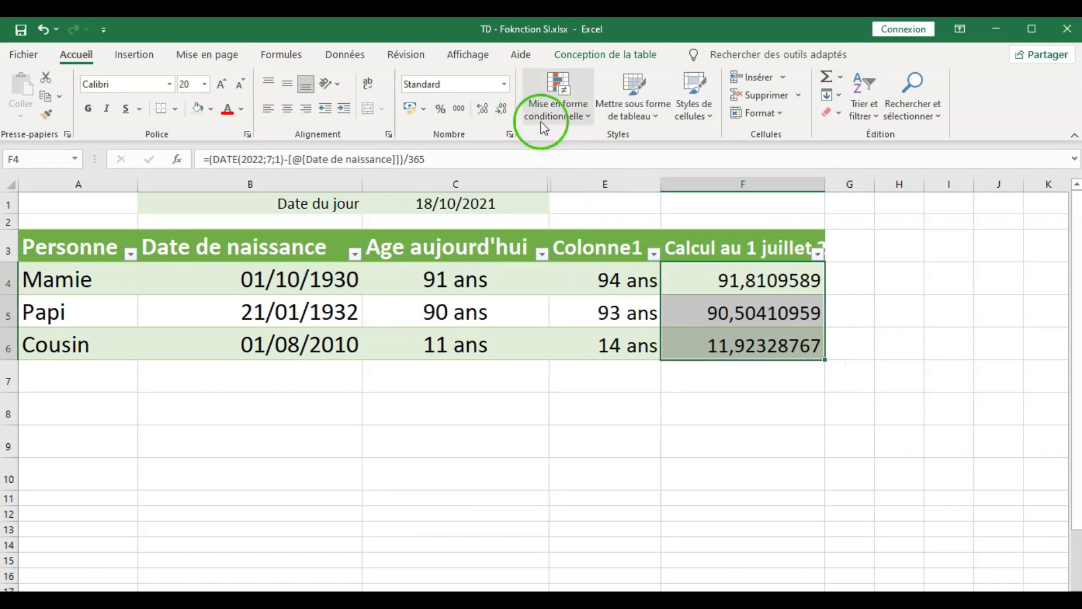
left_click(498, 114)
left_click(499, 115)
left_click(497, 112)
left_click(498, 113)
left_click(496, 111)
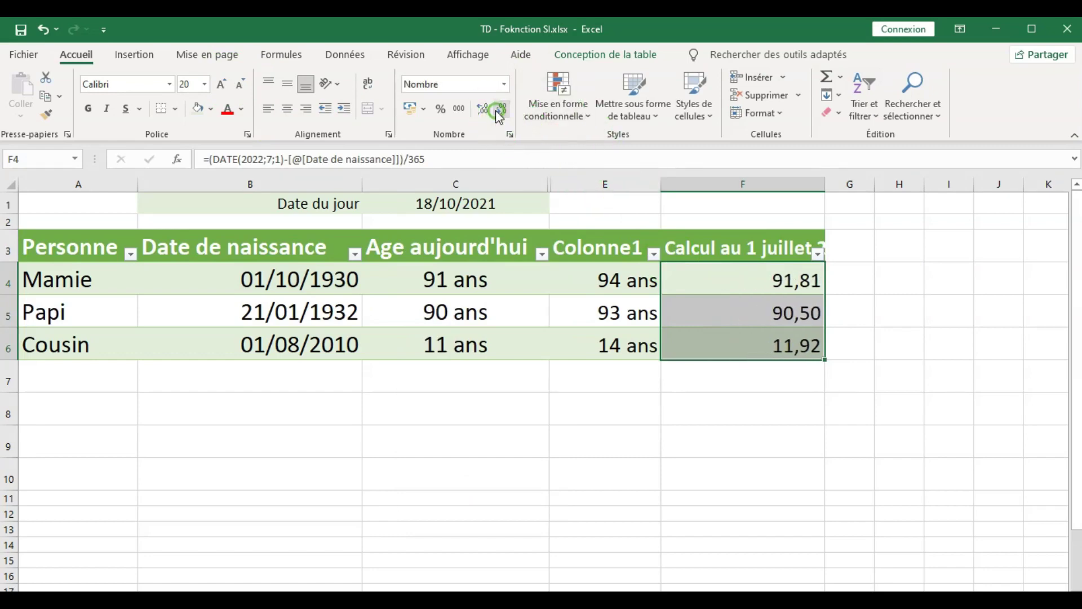
left_click(496, 111)
left_click(498, 114)
left_click(779, 285)
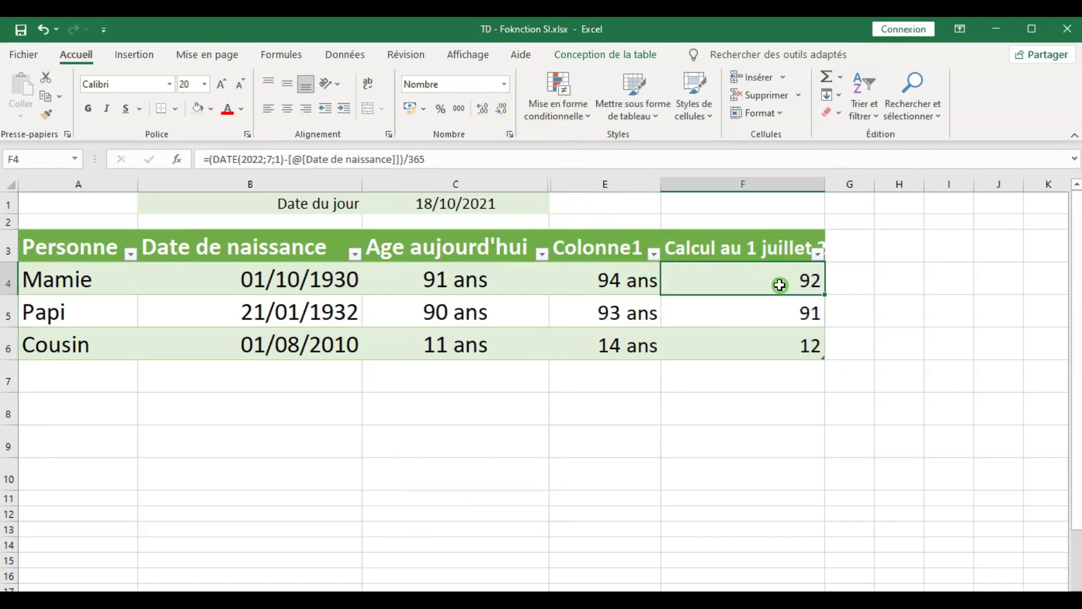
mouse_move(763, 348)
left_mouse_down()
mouse_move(743, 288)
mouse_move(714, 283)
left_mouse_up()
key("Right")
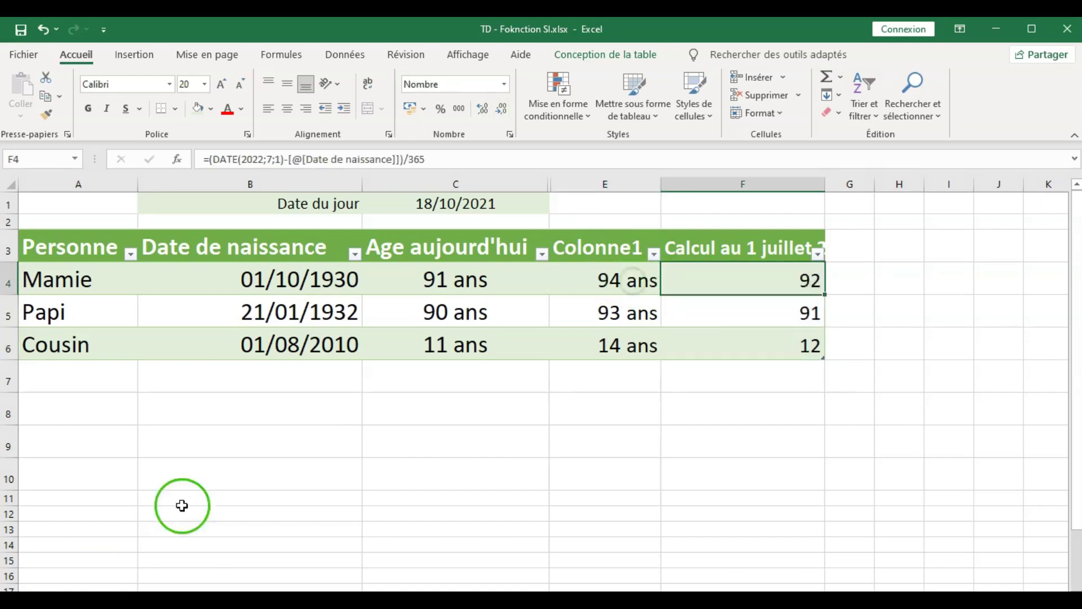